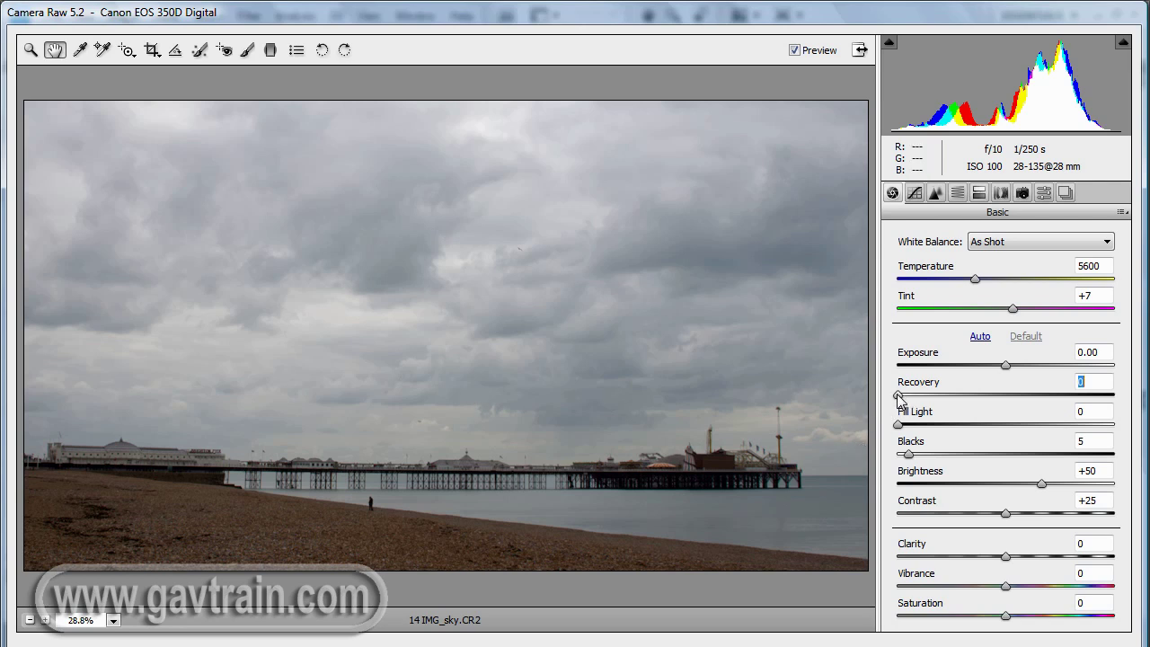
Set Recovery 100, Blacks 97, Contrast +84, Clarity +79, Vibrance +59 and Exposure +0.35
drag(898, 397, 1114, 395)
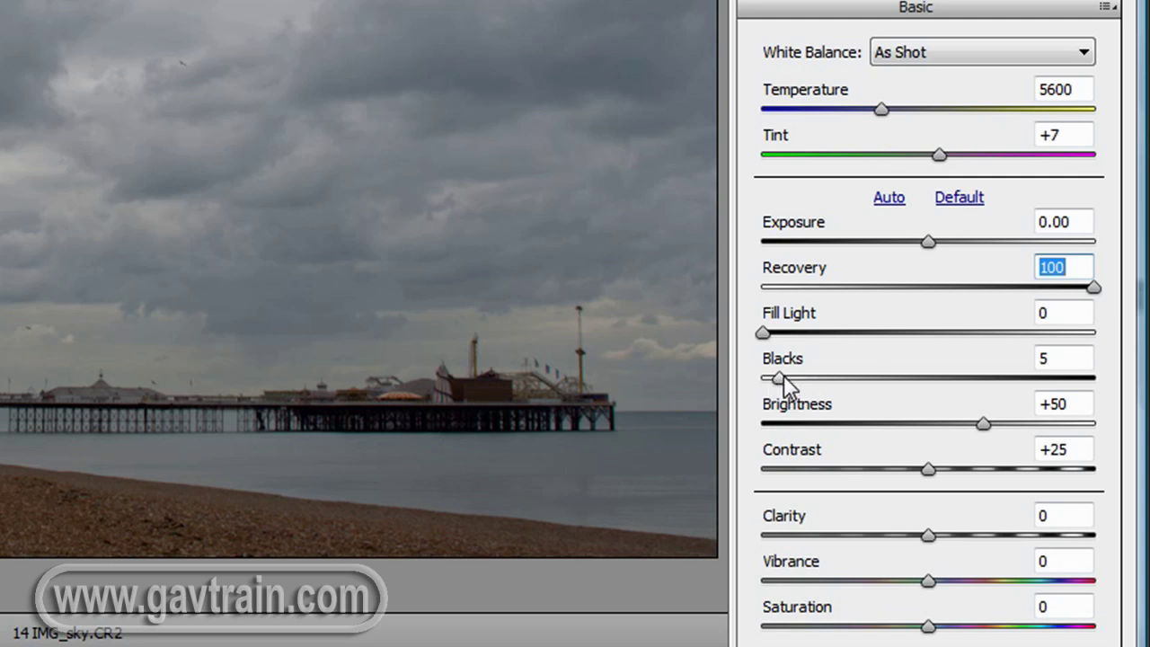
drag(783, 379, 1090, 400)
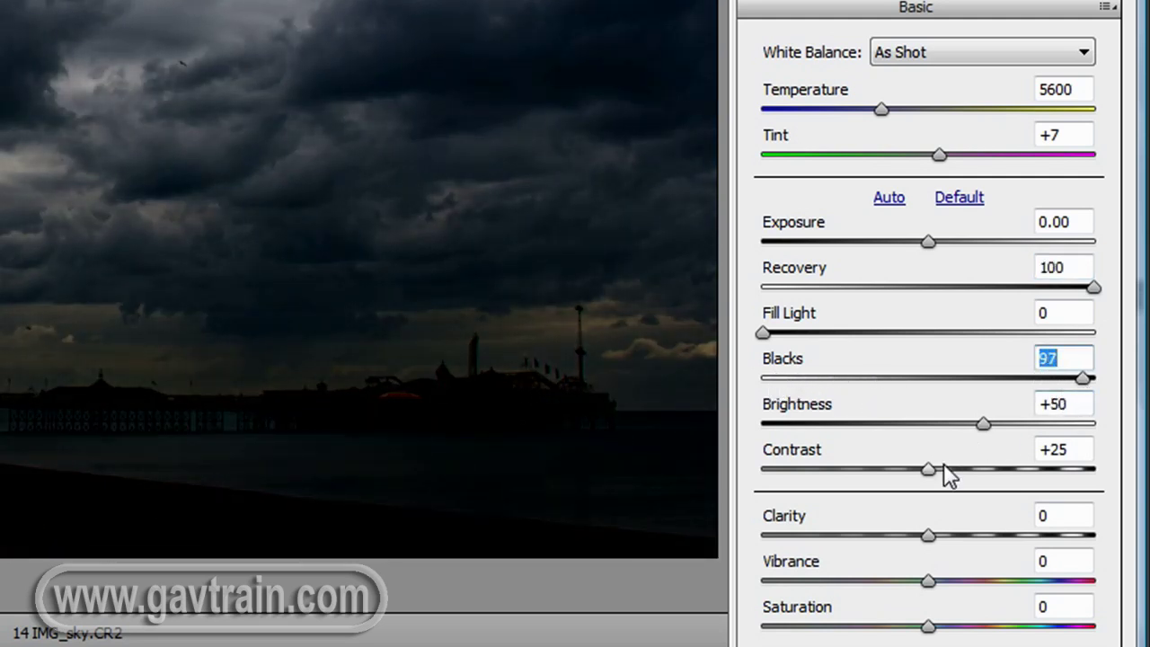
drag(929, 468, 1055, 470)
drag(929, 535, 1075, 545)
drag(930, 581, 1028, 584)
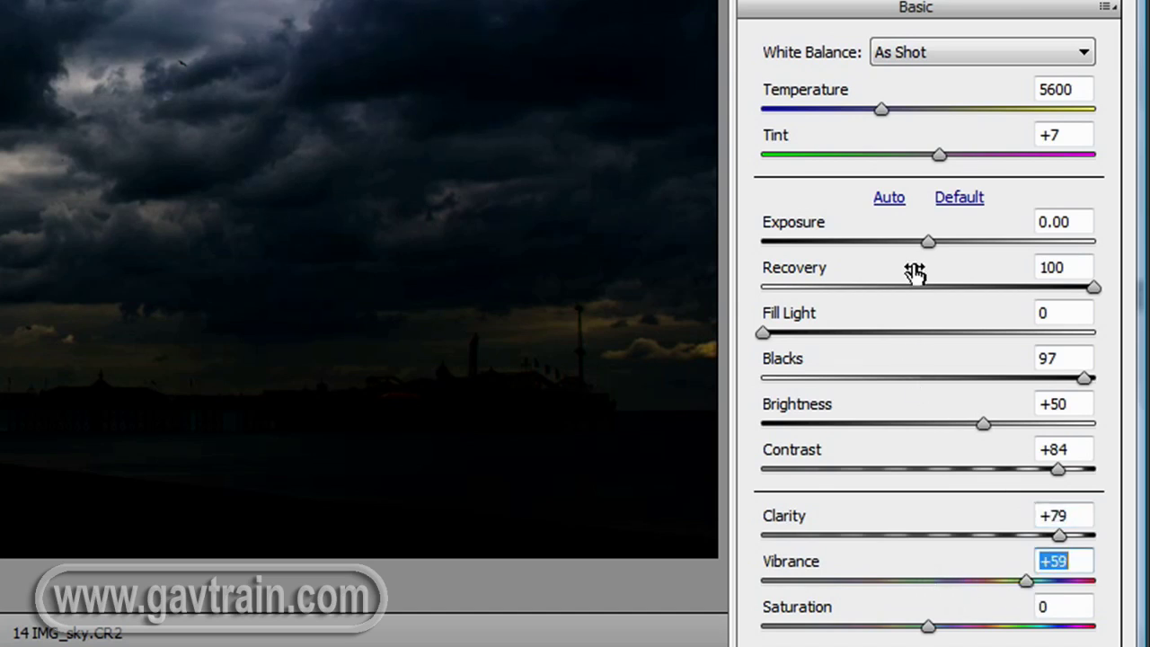
drag(932, 252, 948, 254)
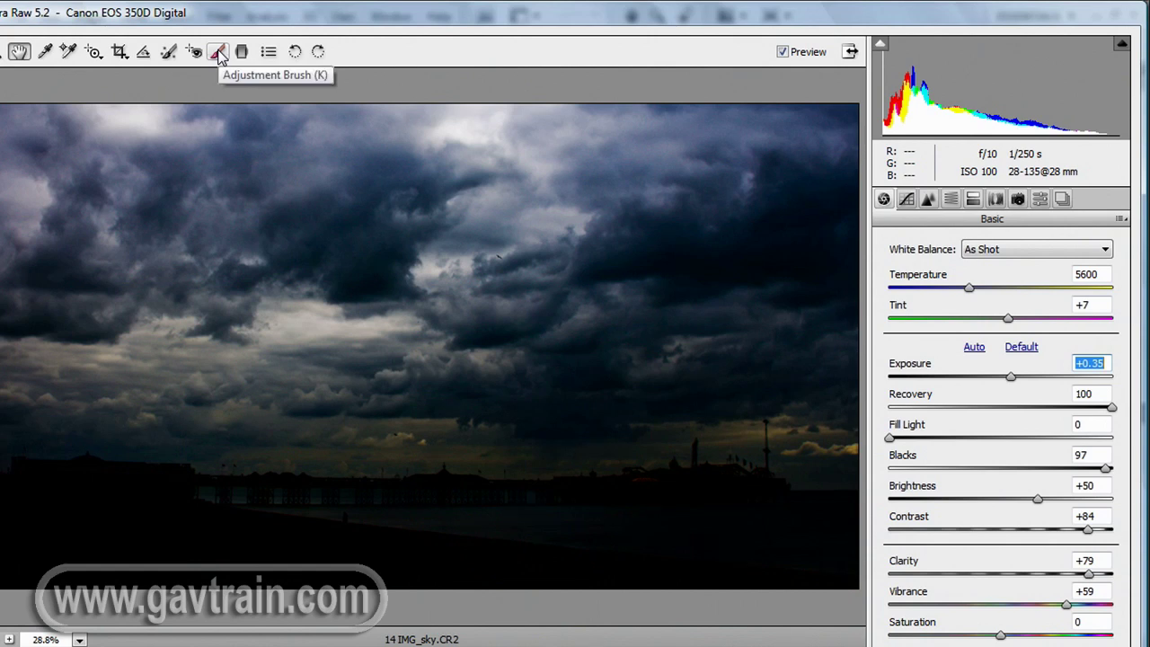
Select the Adjustment Brush and set Exposure +4.00, Size 26 and Feather 56
click(218, 54)
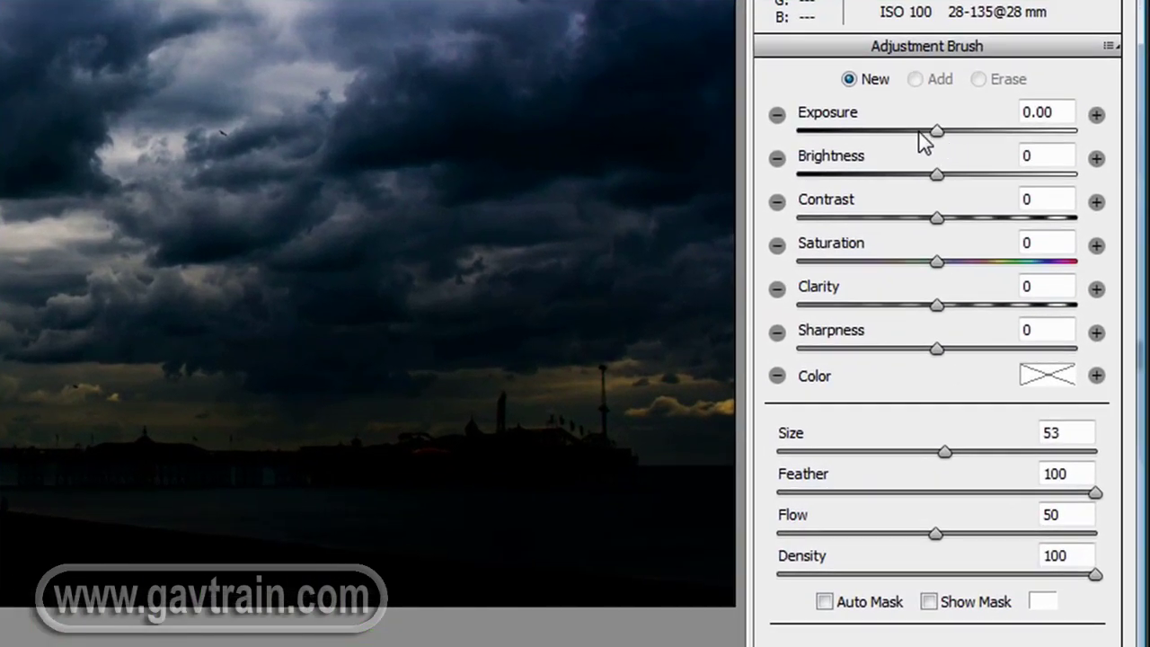
drag(936, 130, 1075, 137)
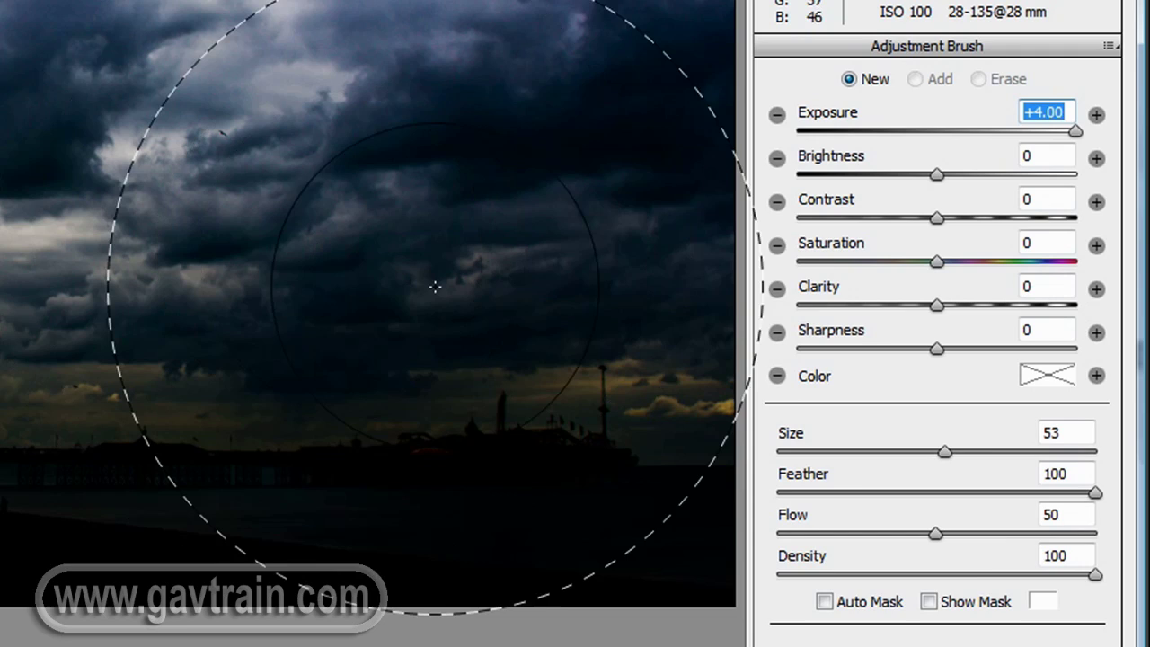
drag(944, 453, 861, 453)
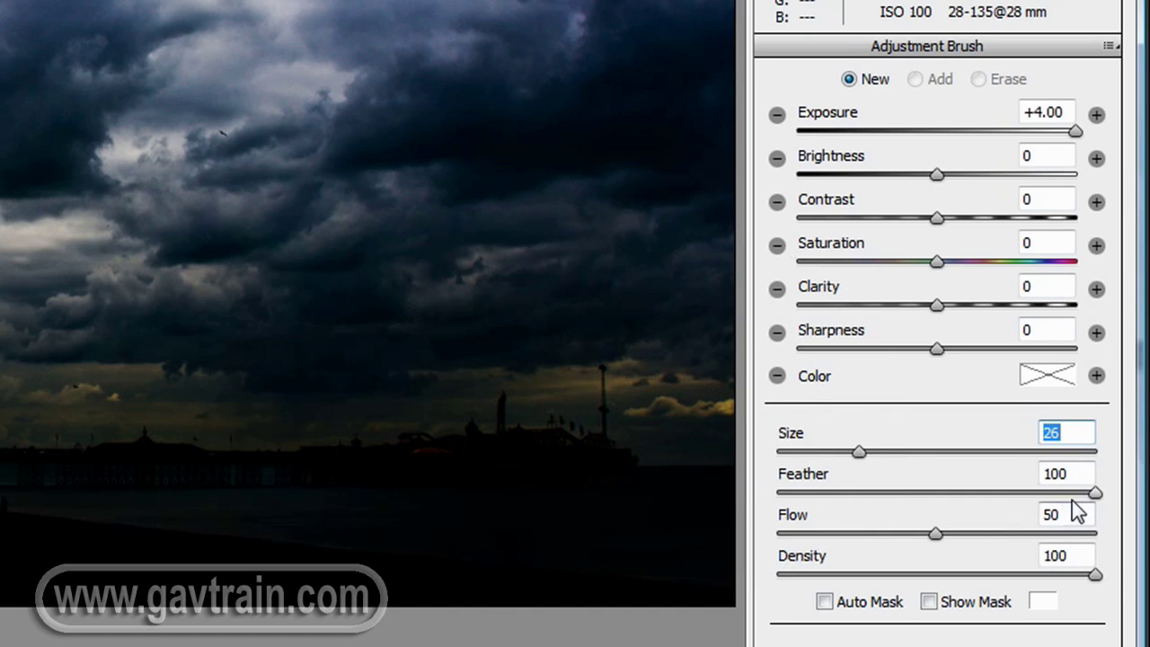
drag(1094, 493, 1008, 503)
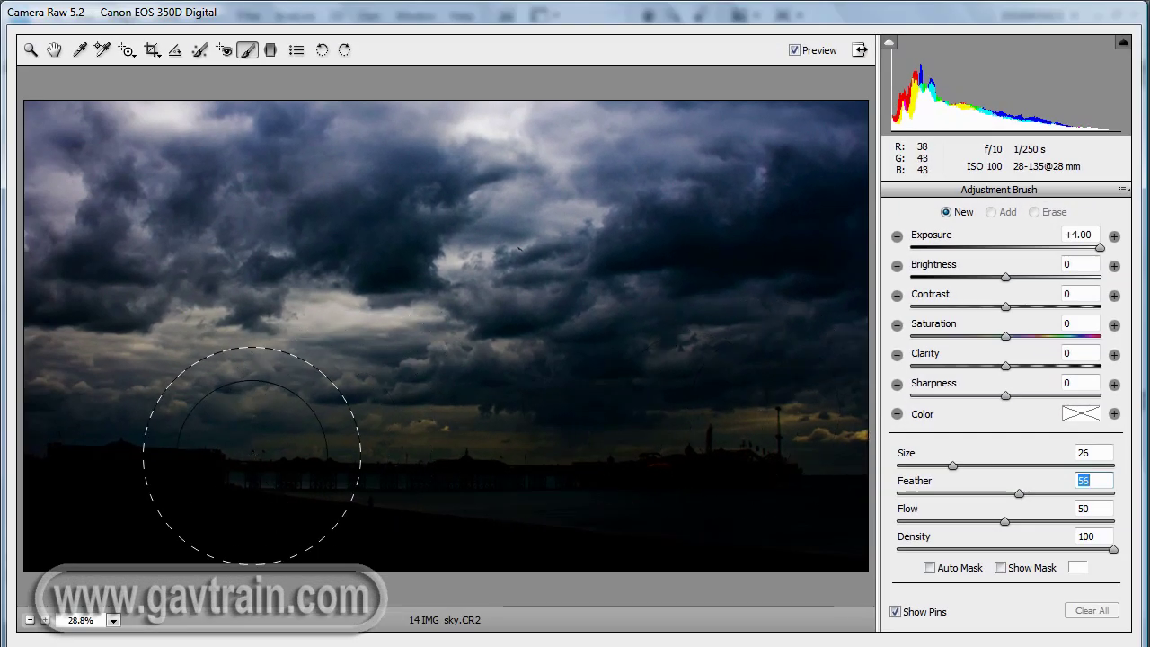
Paint brightening over the pier and beach, then ease the brush exposure to +1.80
mouse_move(253, 464)
mouse_down()
mouse_move(512, 467)
mouse_move(692, 452)
mouse_move(679, 440)
mouse_up()
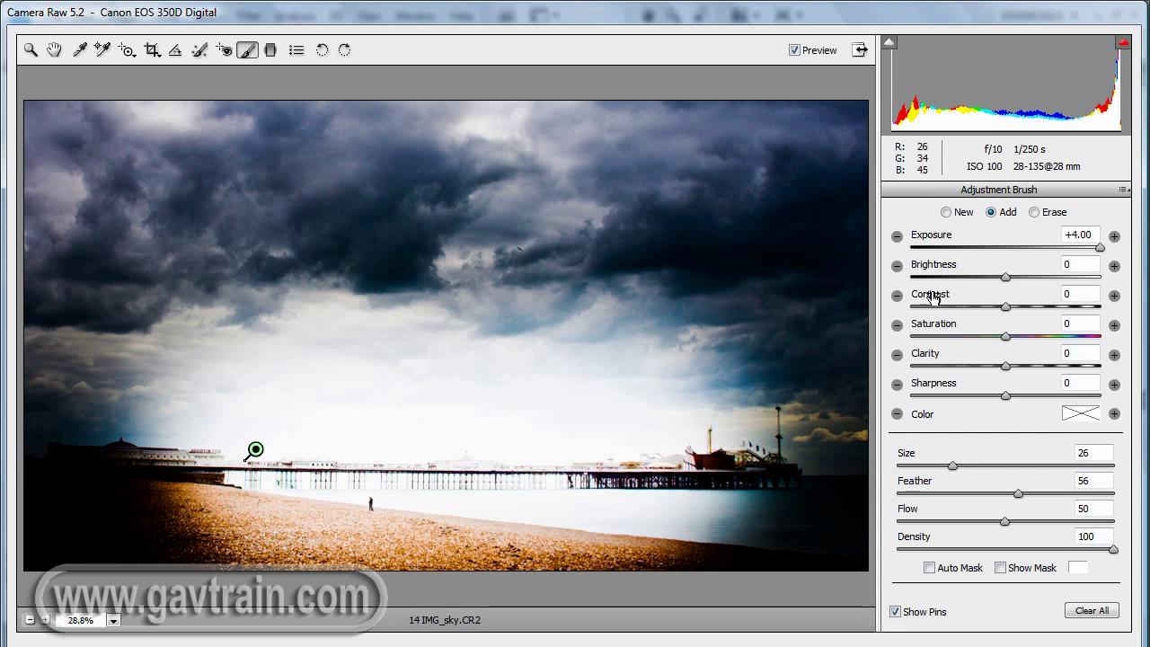
drag(1101, 252, 1048, 254)
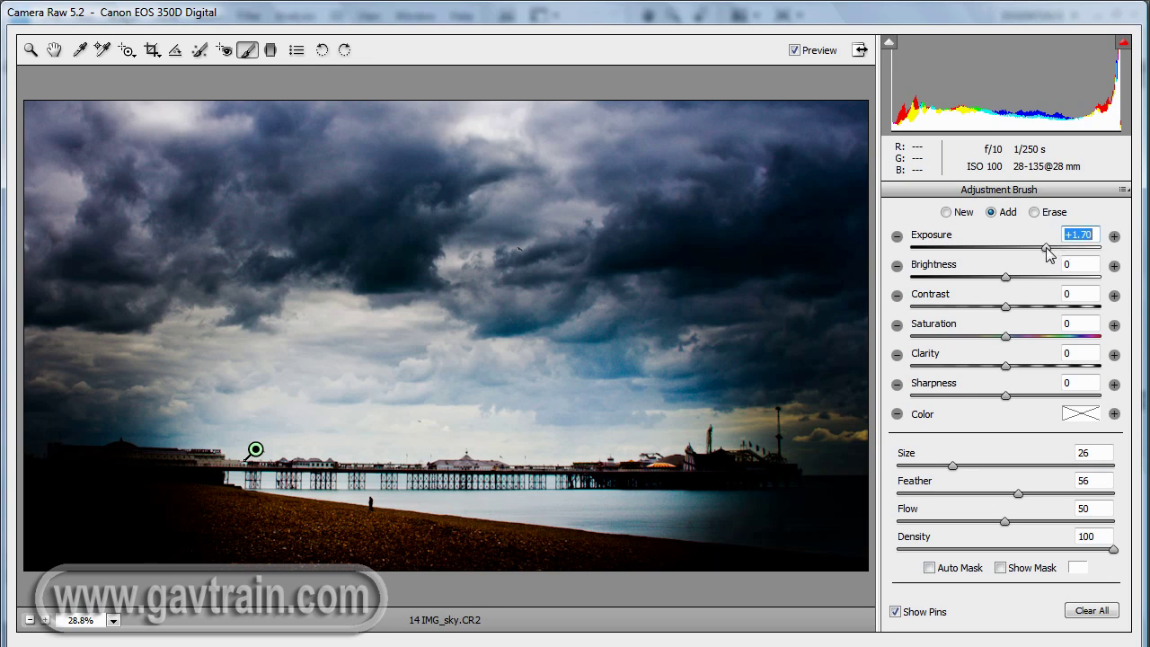
mouse_move(1034, 260)
mouse_down()
mouse_move(984, 257)
mouse_move(1049, 260)
mouse_up()
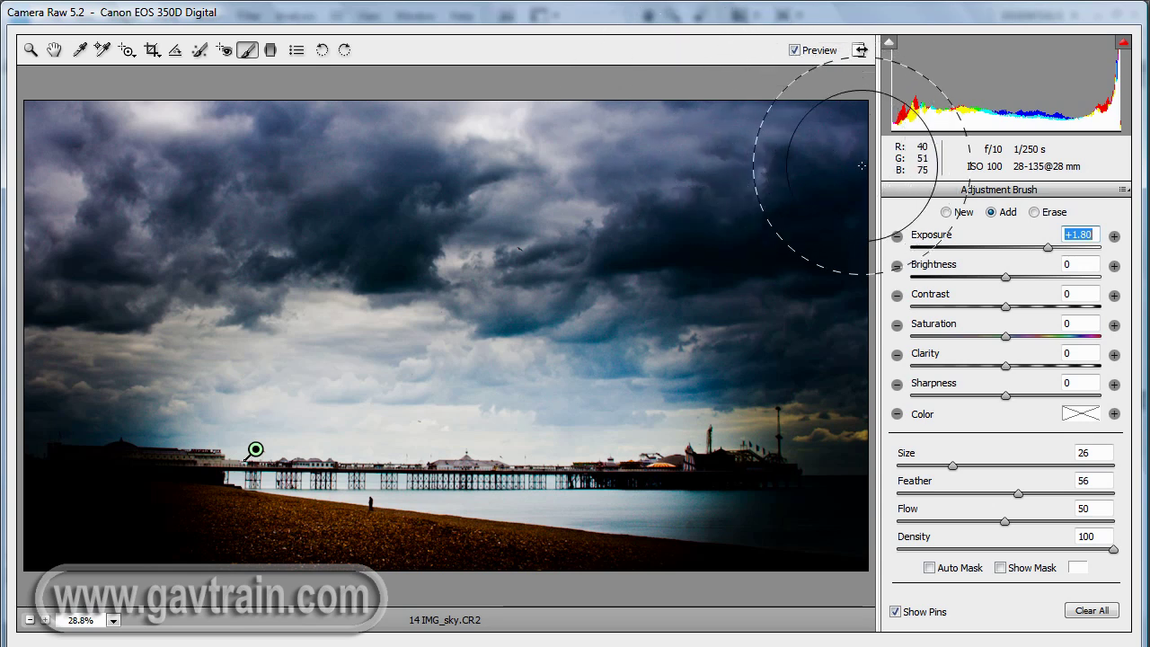
Add a new brush adjustment over the top-right clouds with Exposure -0.40 and Contrast -100
click(949, 214)
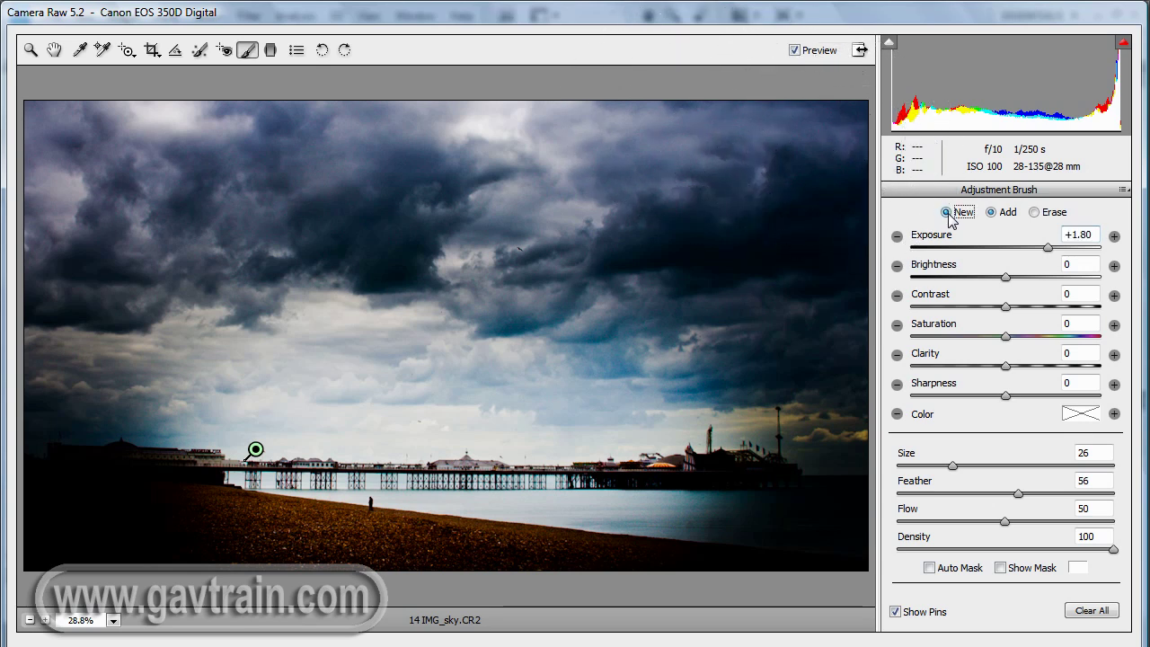
drag(1046, 247, 954, 246)
mouse_move(757, 141)
mouse_down()
mouse_move(673, 116)
mouse_move(745, 149)
mouse_move(524, 129)
mouse_move(81, 130)
mouse_up()
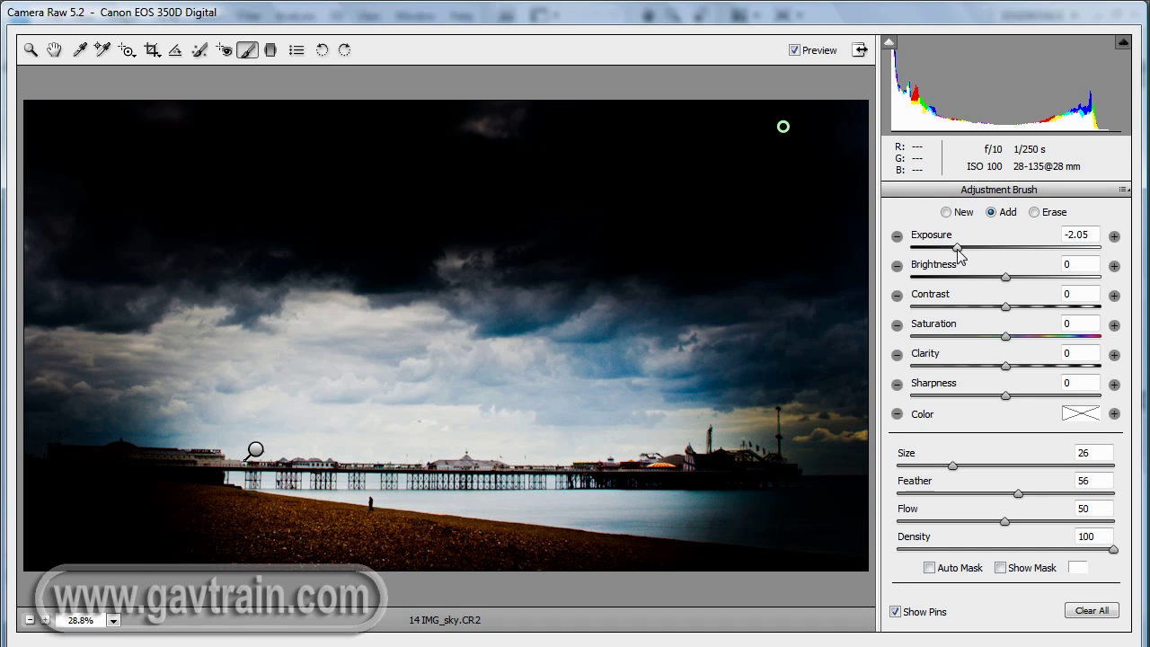
drag(957, 245, 999, 262)
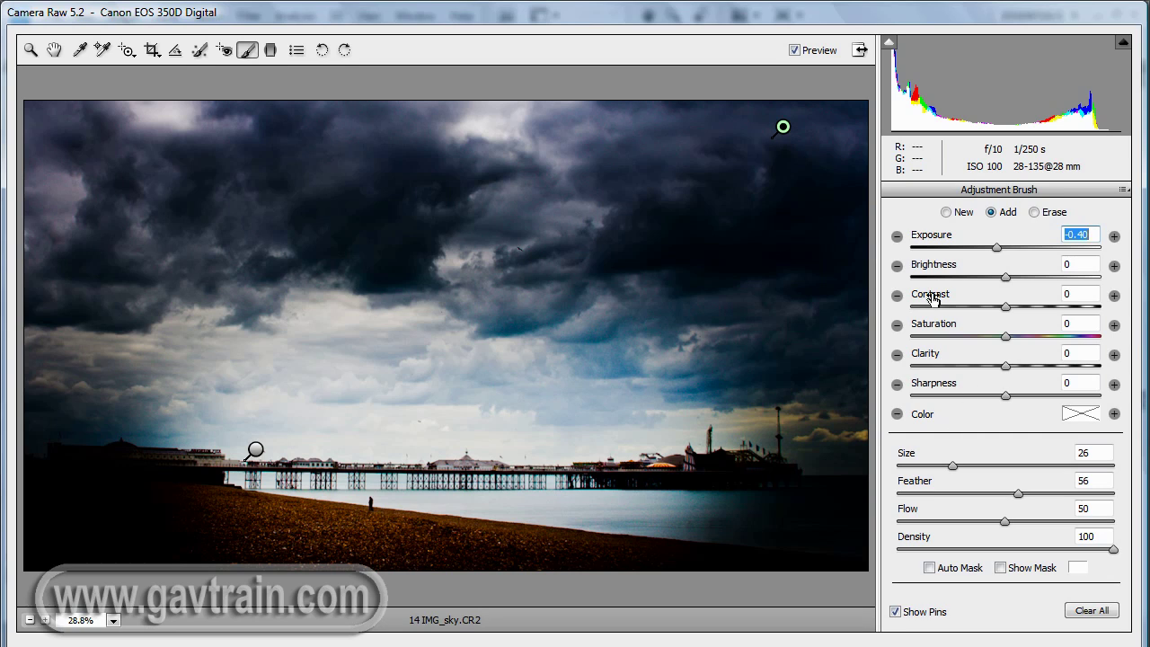
drag(1005, 306, 918, 302)
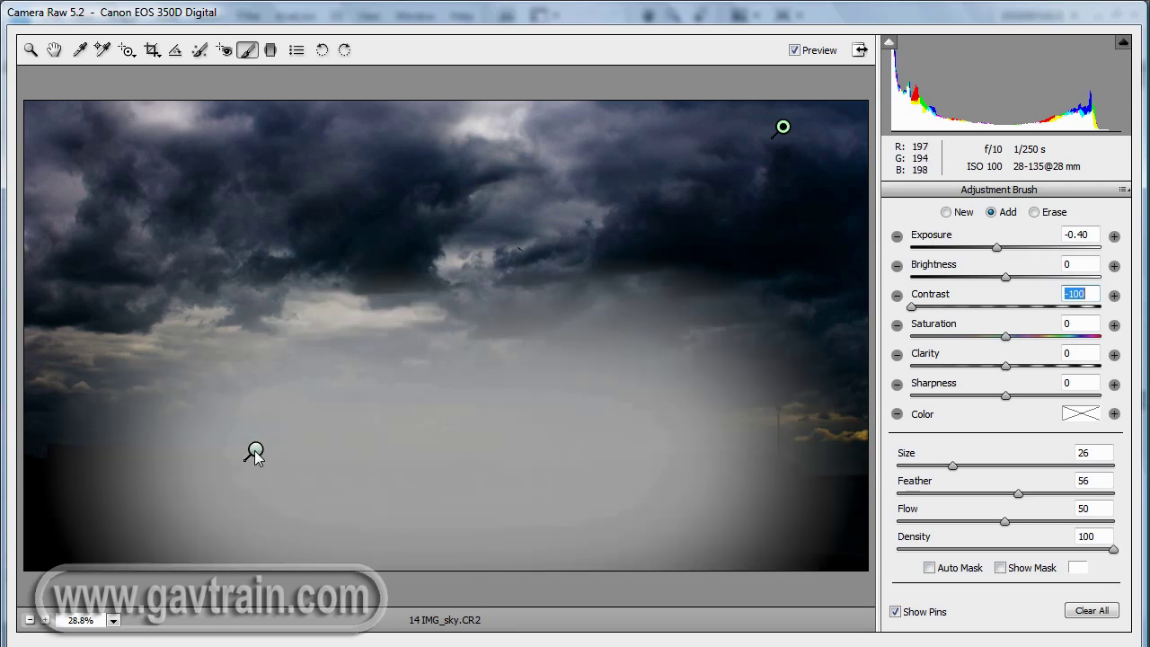
Reselect the pier brightening and erase its spill from the sky using a Feather 100 eraser
click(255, 452)
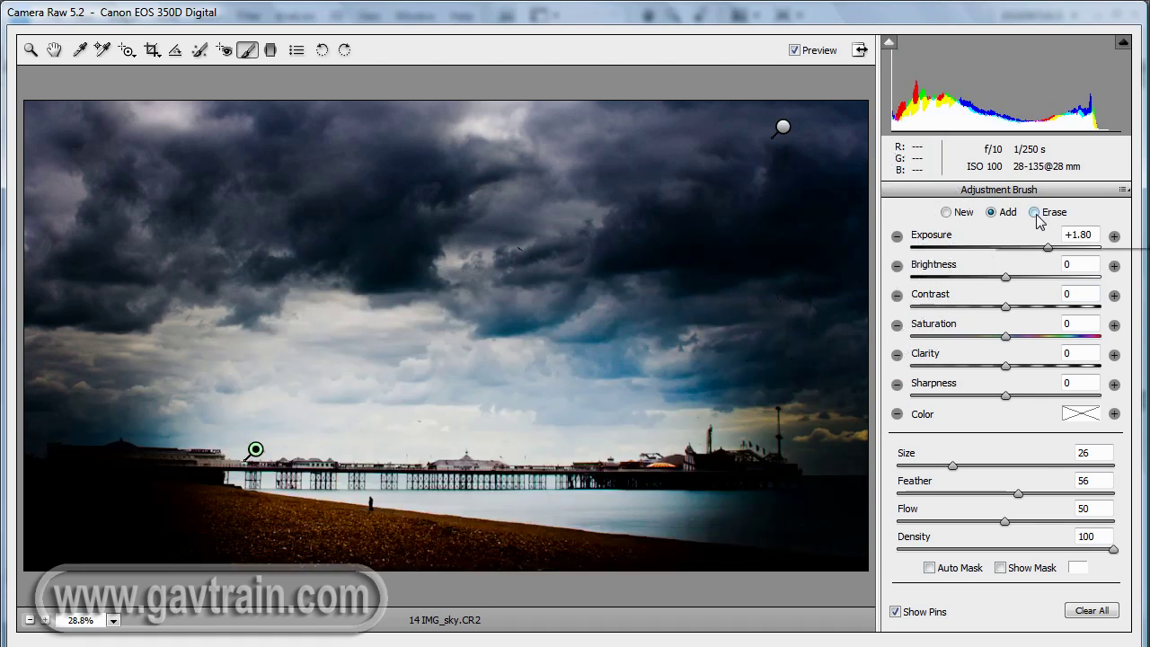
click(1034, 212)
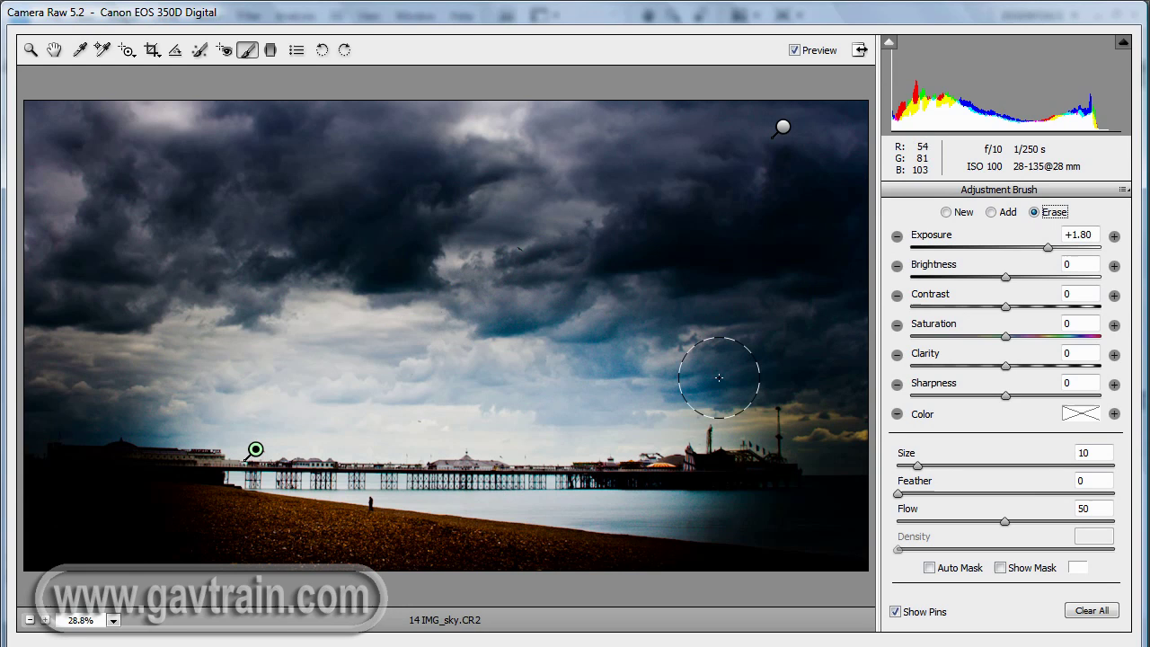
drag(901, 497, 1042, 509)
drag(1117, 512, 1124, 510)
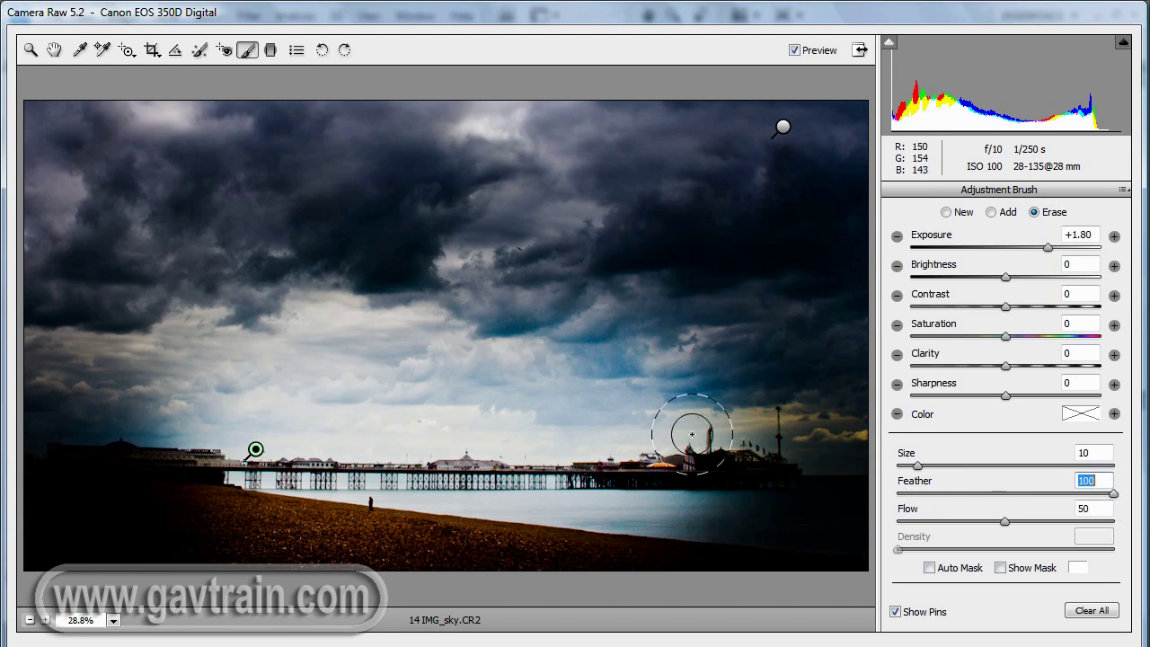
drag(916, 468, 937, 475)
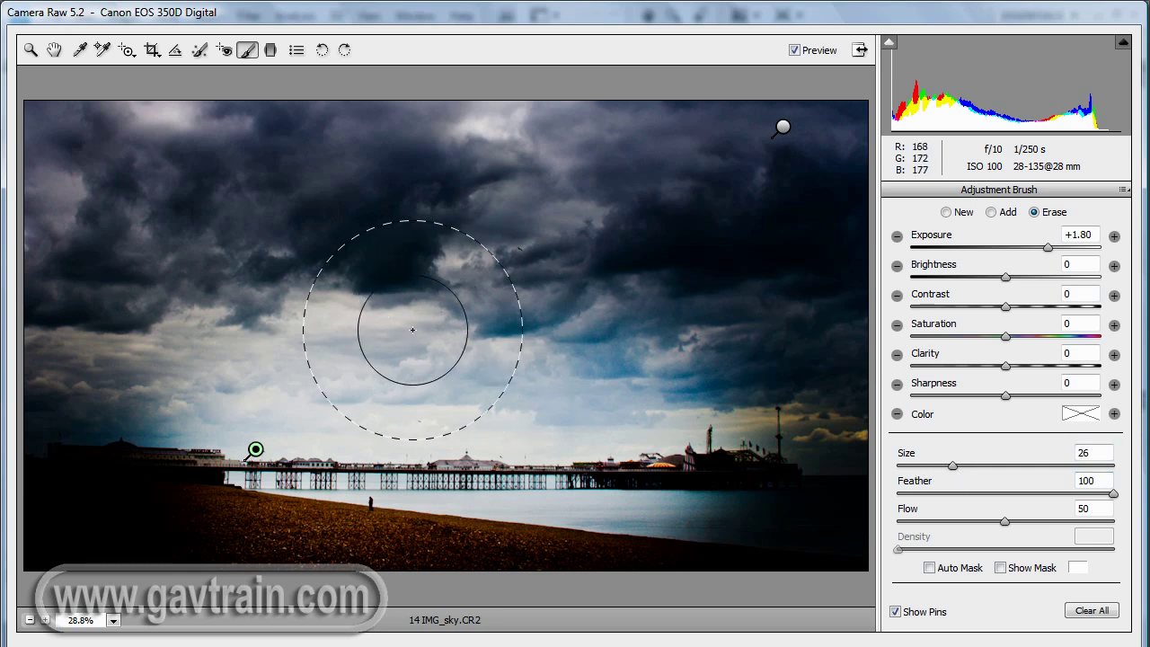
mouse_move(355, 327)
mouse_down()
mouse_move(179, 329)
mouse_move(252, 303)
mouse_move(260, 311)
mouse_up()
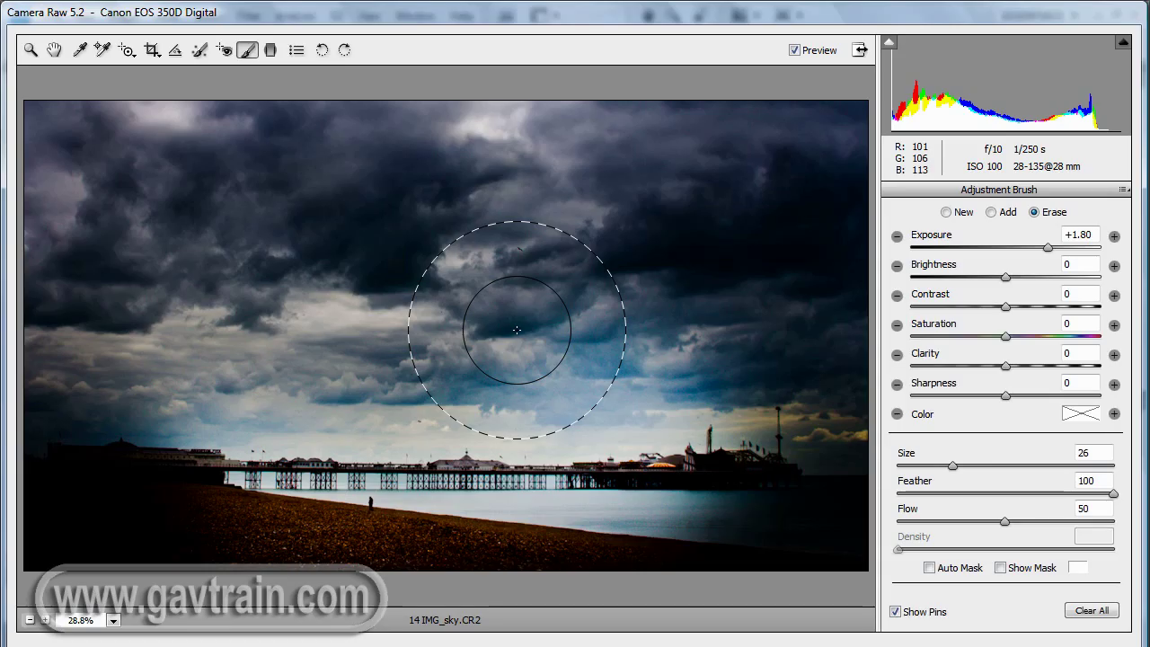
mouse_move(513, 333)
mouse_down()
mouse_move(579, 342)
mouse_move(826, 341)
mouse_move(274, 329)
mouse_move(211, 351)
mouse_up()
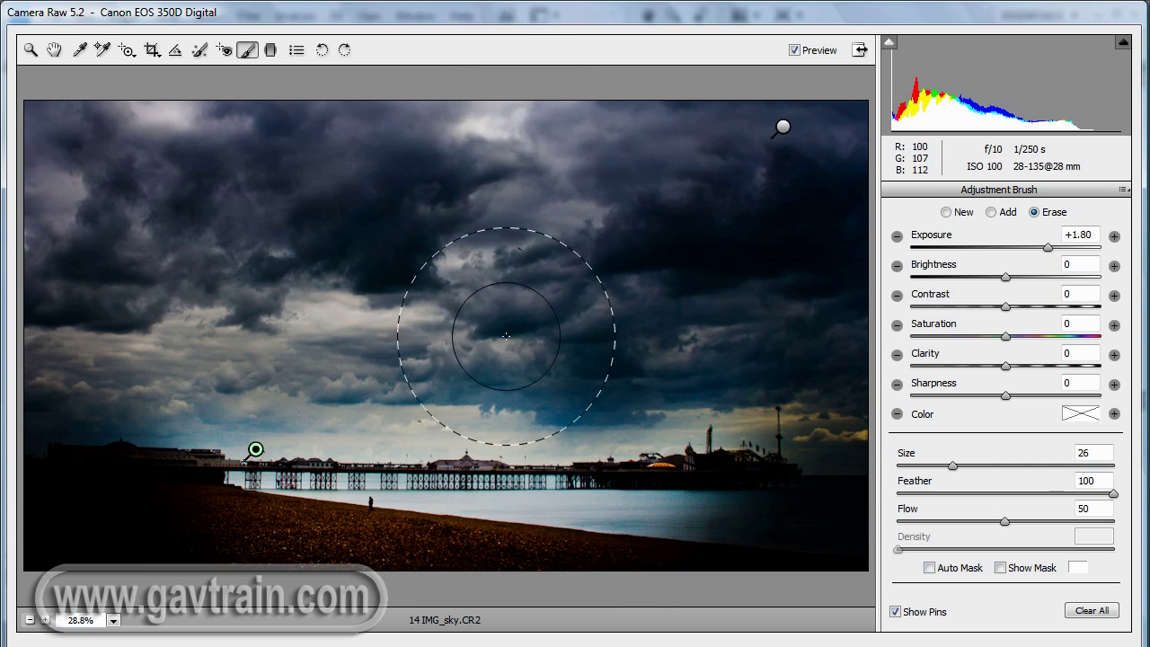
Paint a new adjustment across the whole sky, trying Exposure 1.50 before settling on 0.00
click(946, 212)
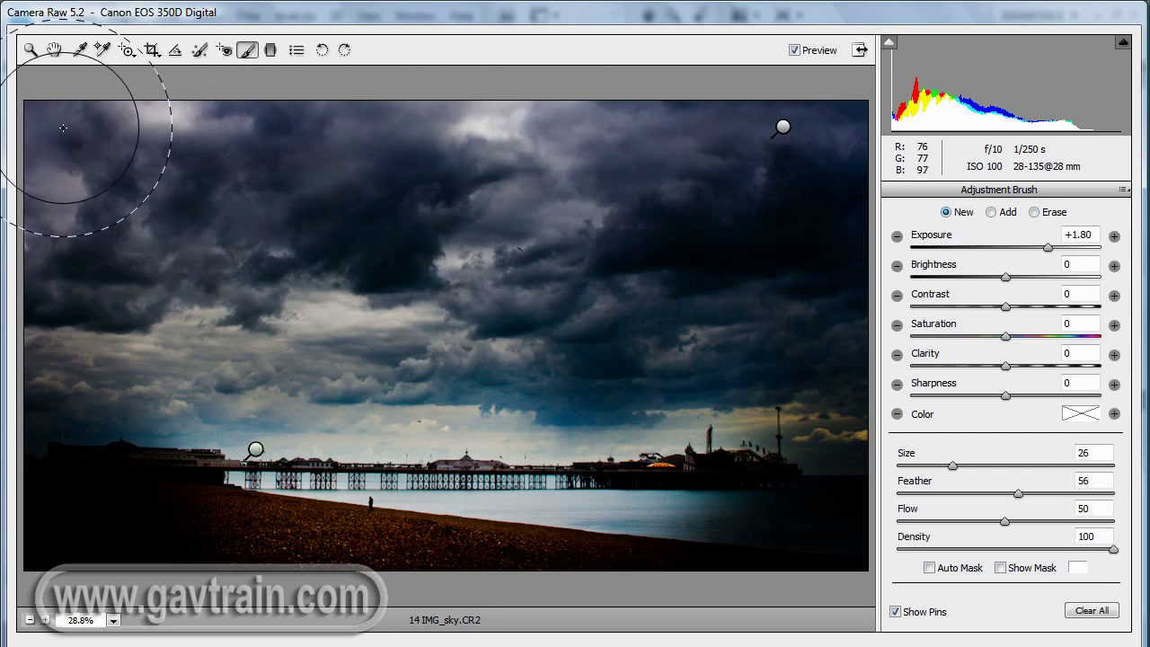
mouse_move(77, 141)
mouse_down()
mouse_move(272, 121)
mouse_move(569, 141)
mouse_move(791, 167)
mouse_move(821, 213)
mouse_move(611, 272)
mouse_move(342, 264)
mouse_move(103, 303)
mouse_move(138, 359)
mouse_move(738, 354)
mouse_move(816, 296)
mouse_move(749, 223)
mouse_move(811, 216)
mouse_up()
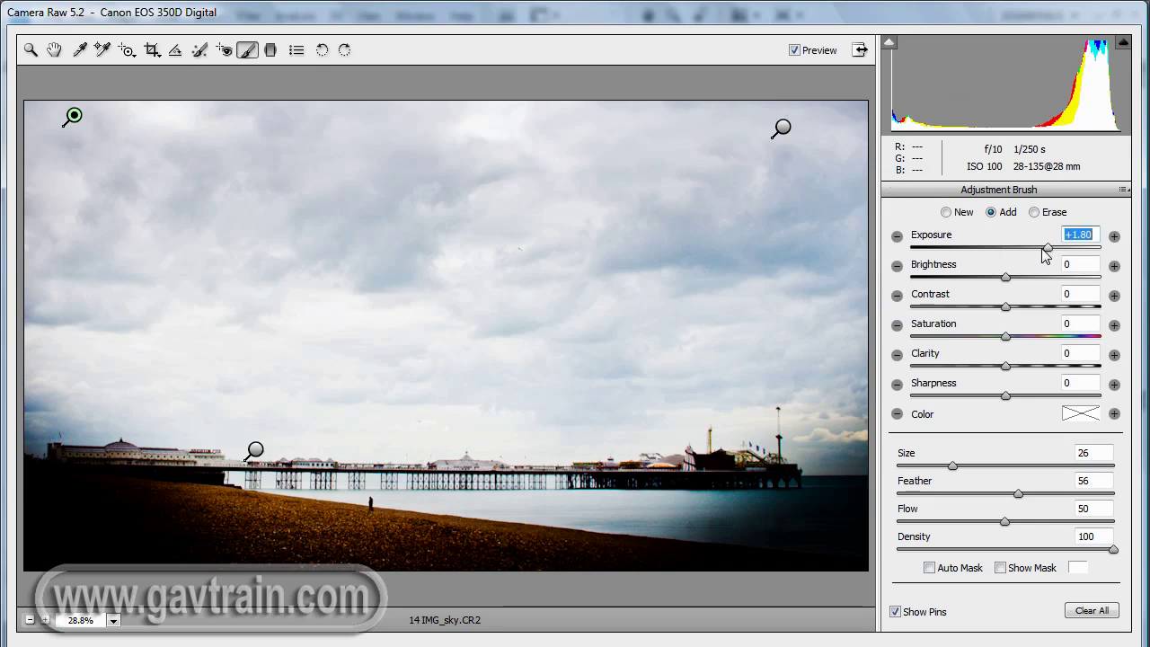
text(1.5)
key(Return)
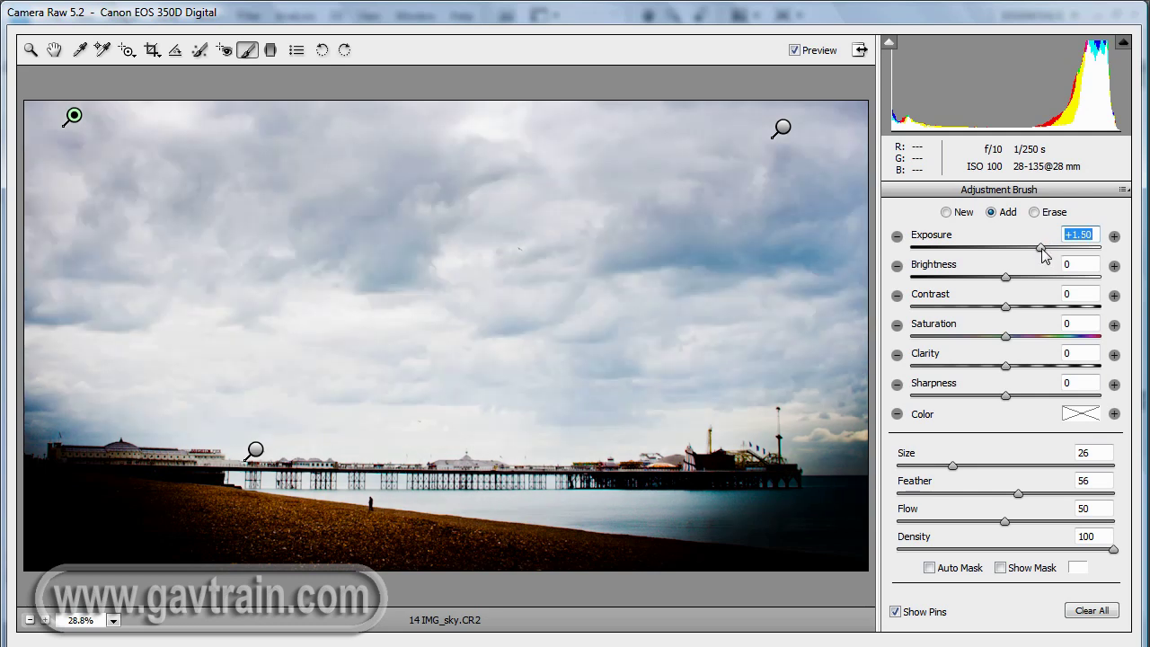
text(0)
key(Return)
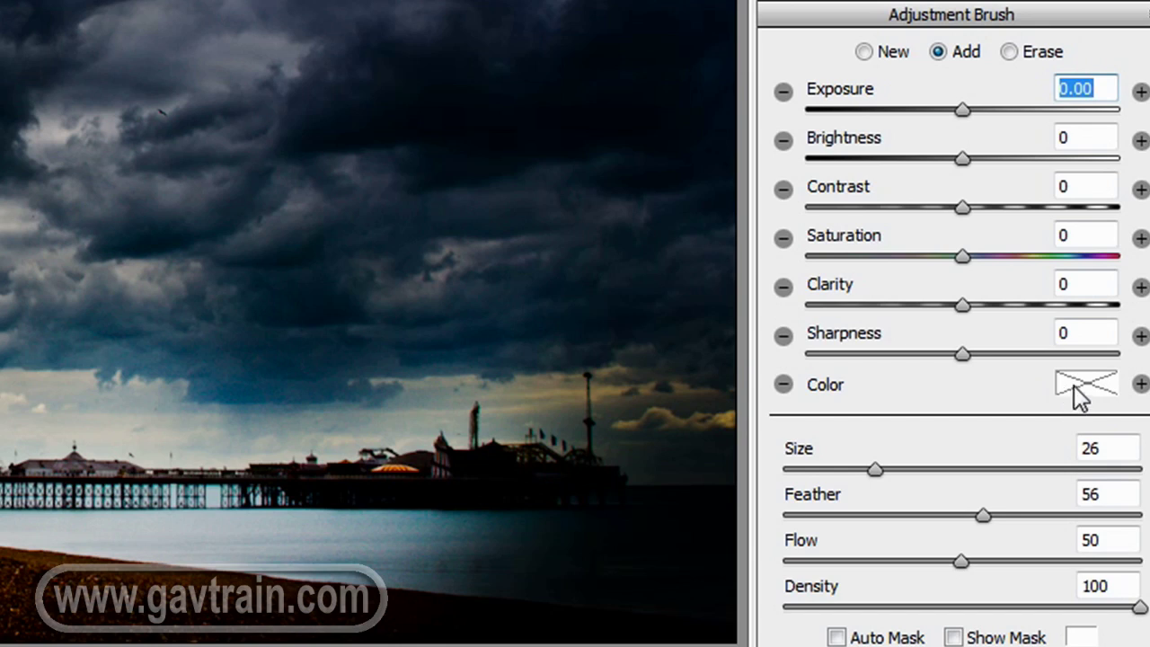
Give the sky adjustment a golden yellow-orange tint of Hue 46, Saturation 72
click(1074, 385)
drag(269, 11, 682, 77)
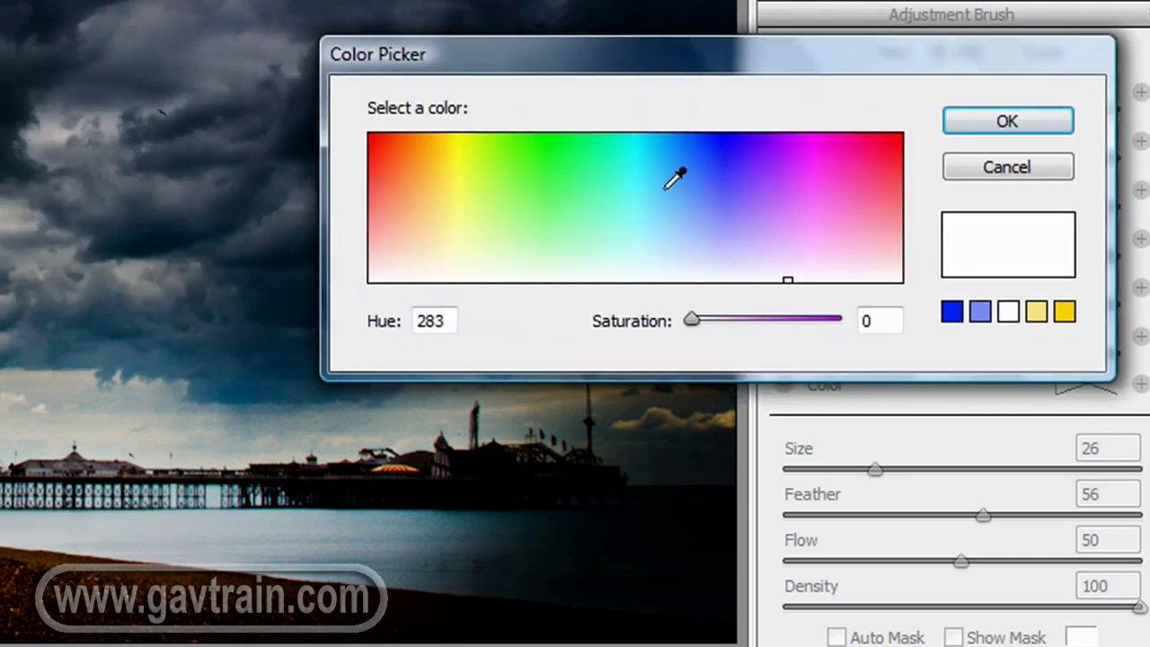
click(547, 141)
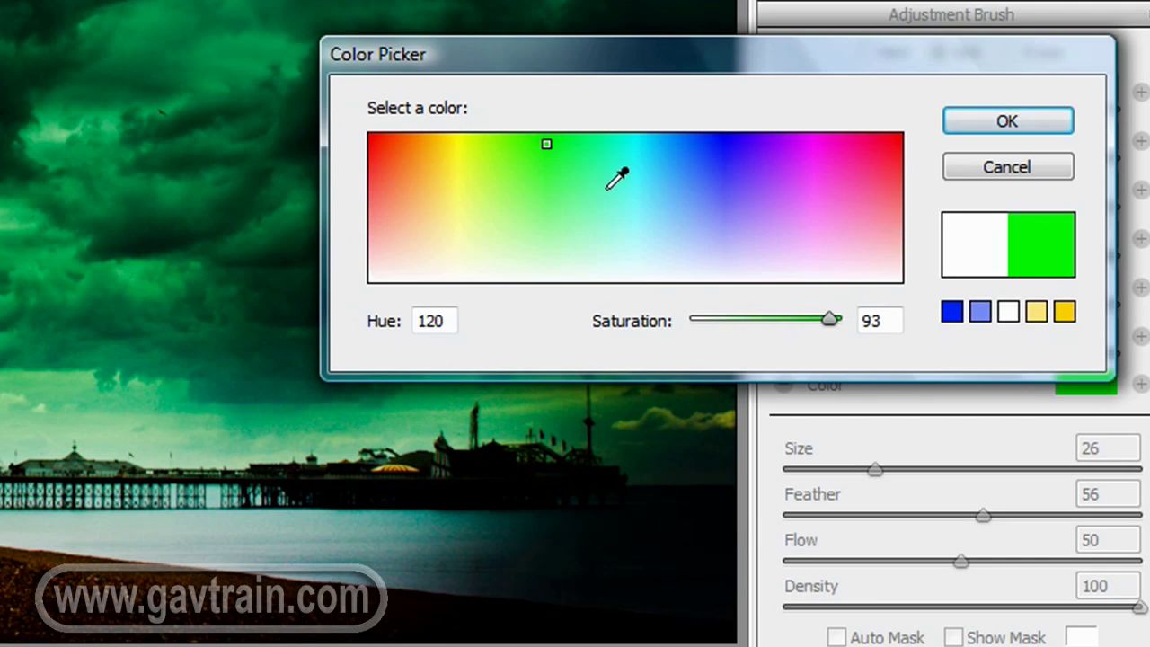
click(896, 139)
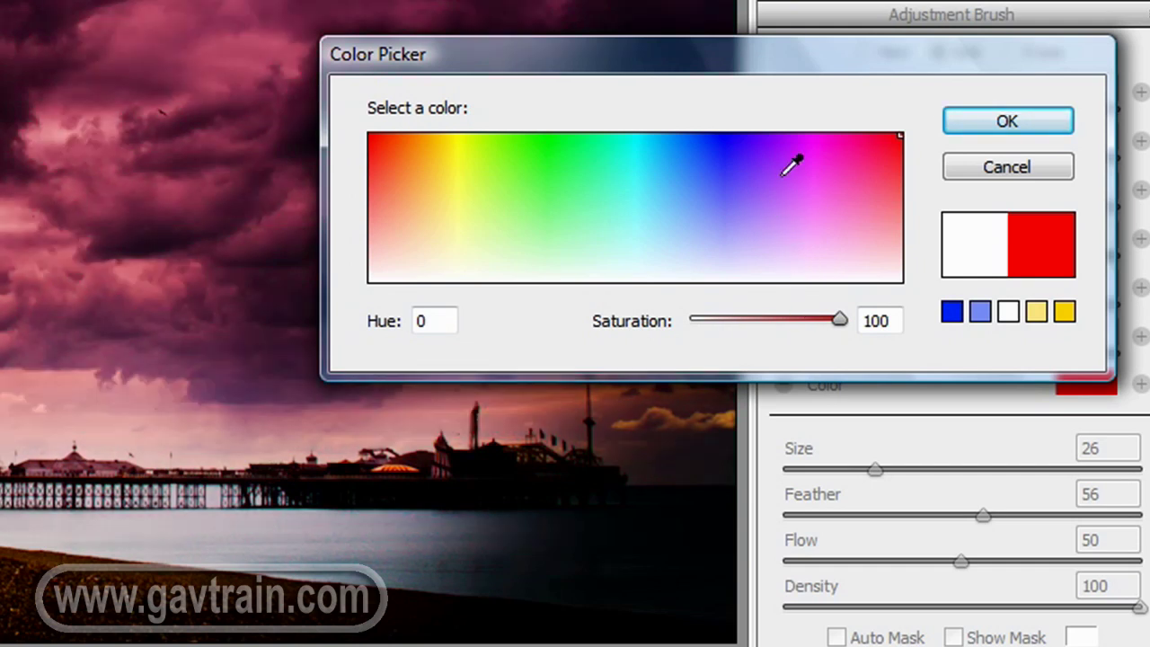
click(728, 152)
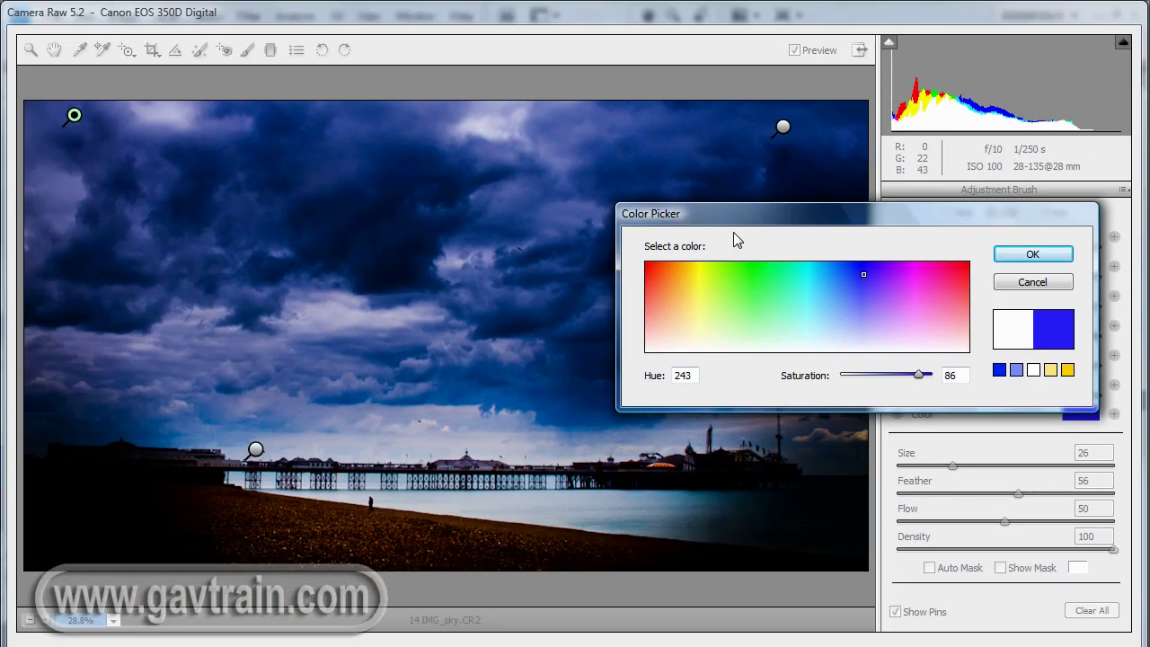
click(686, 287)
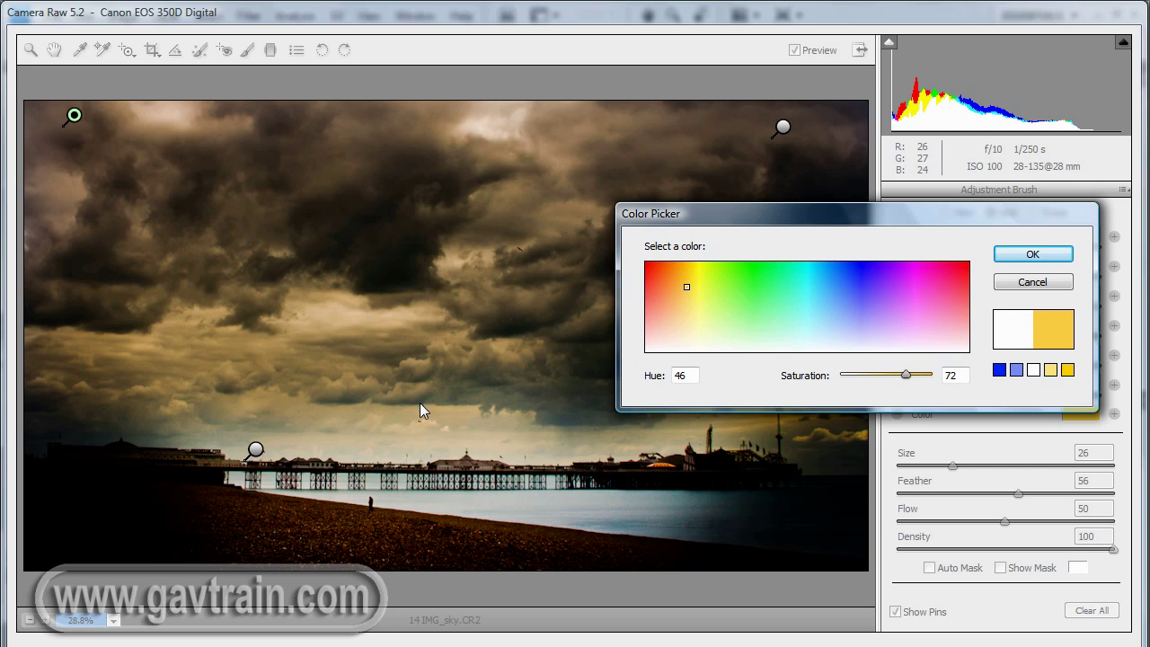
click(1032, 254)
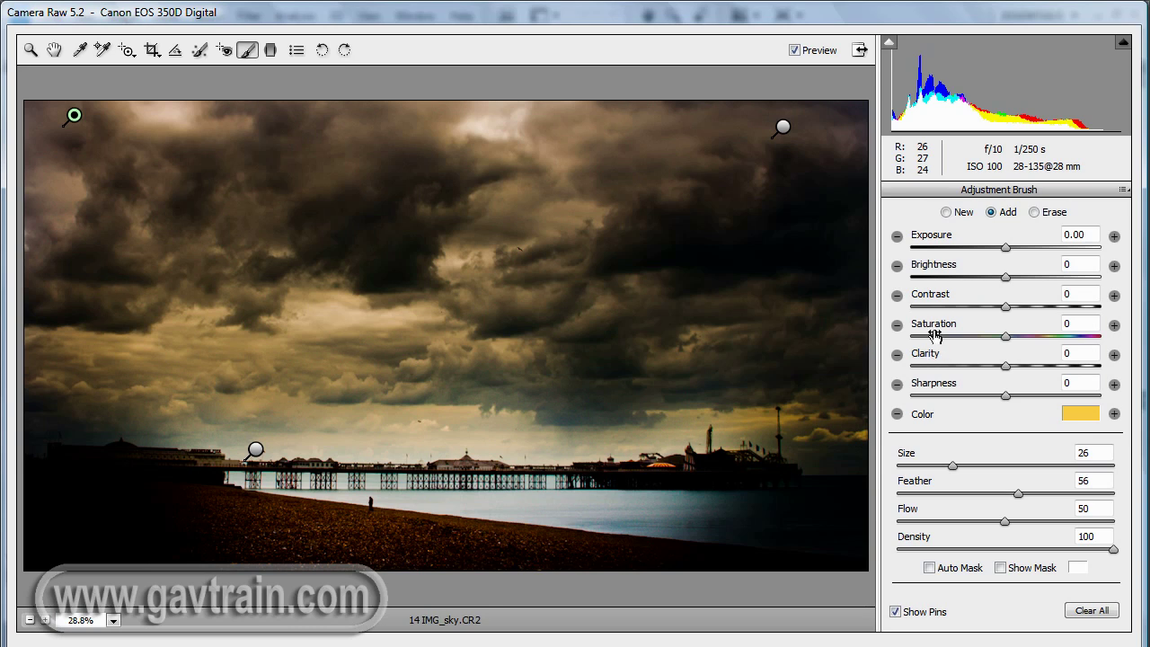
click(804, 52)
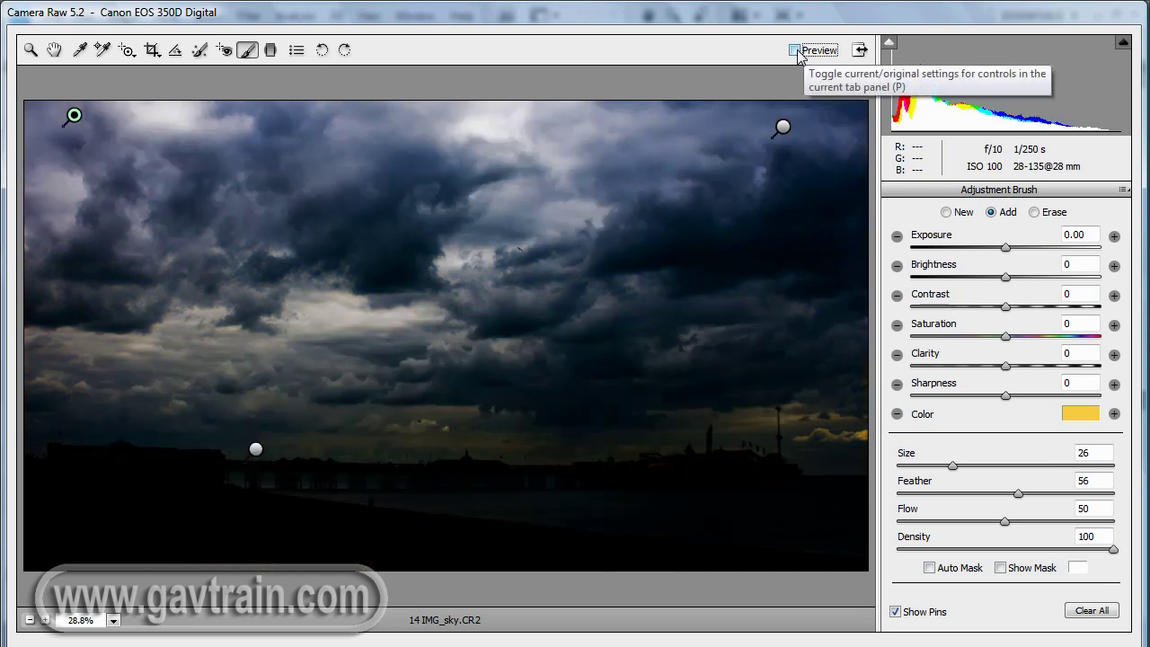
click(799, 54)
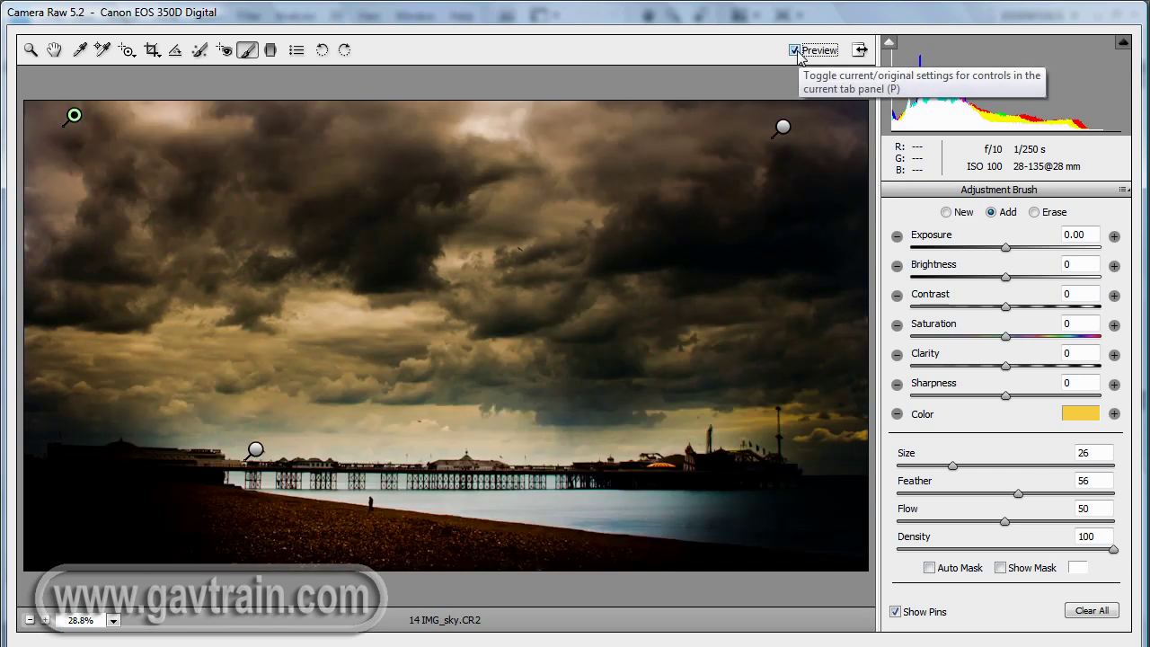